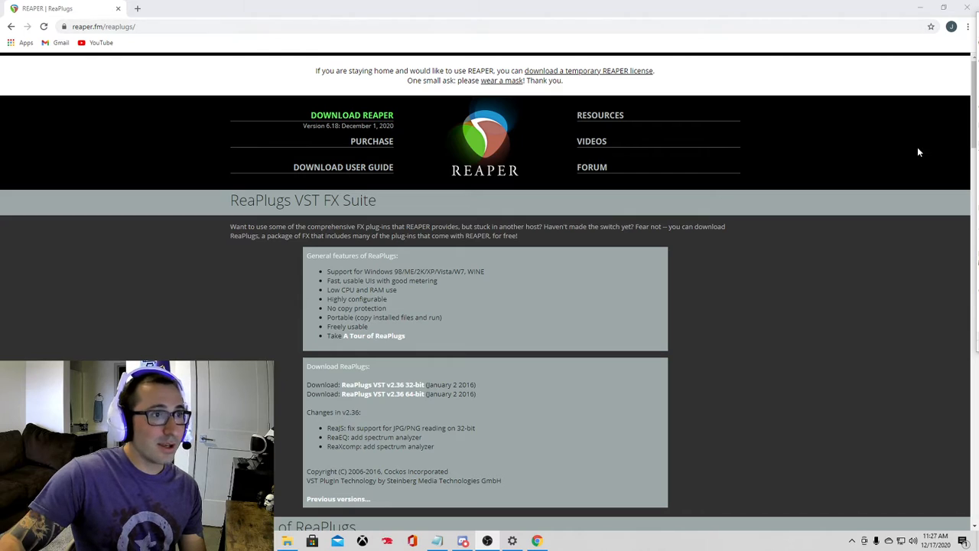
- Minimise the browser and open the additional device properties of the Stealth 600 speakers from the Windows sound settings
click(920, 8)
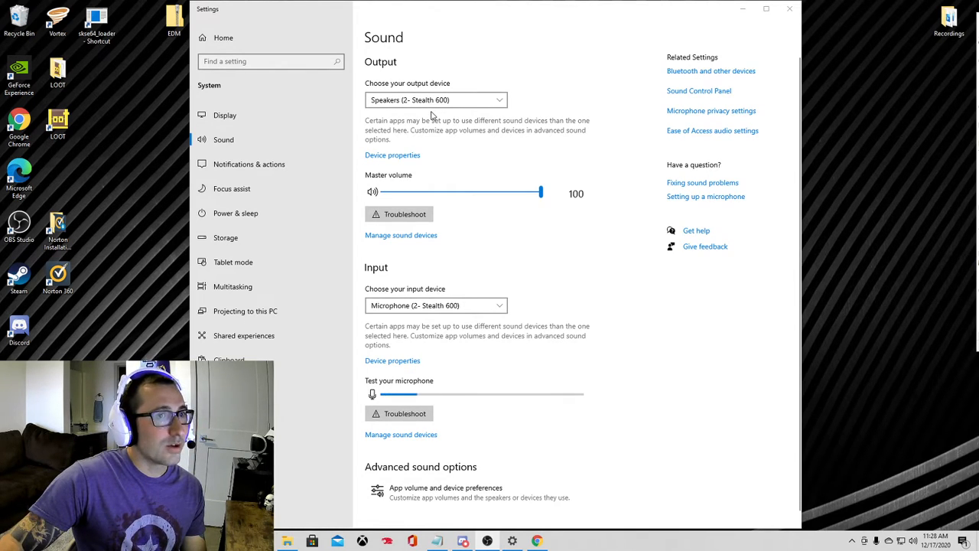
click(395, 157)
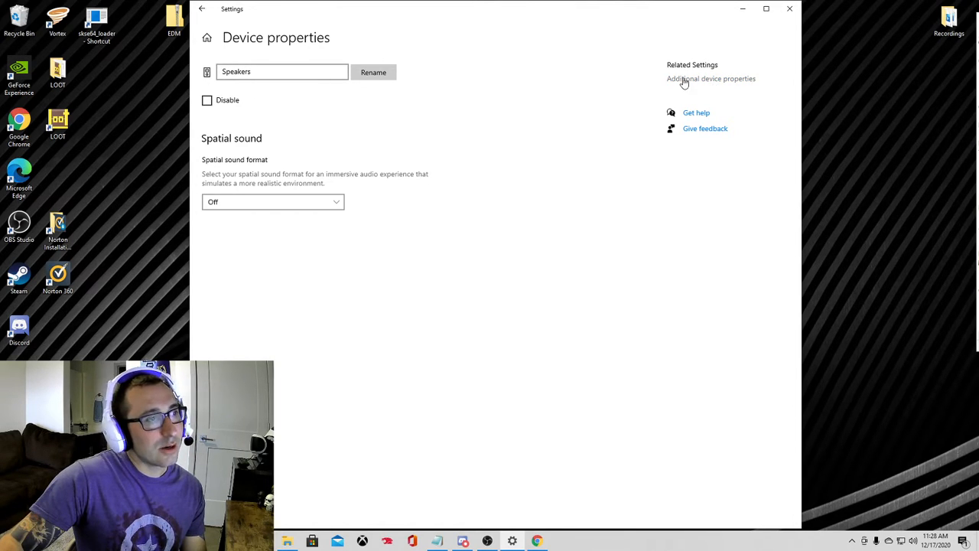
click(709, 84)
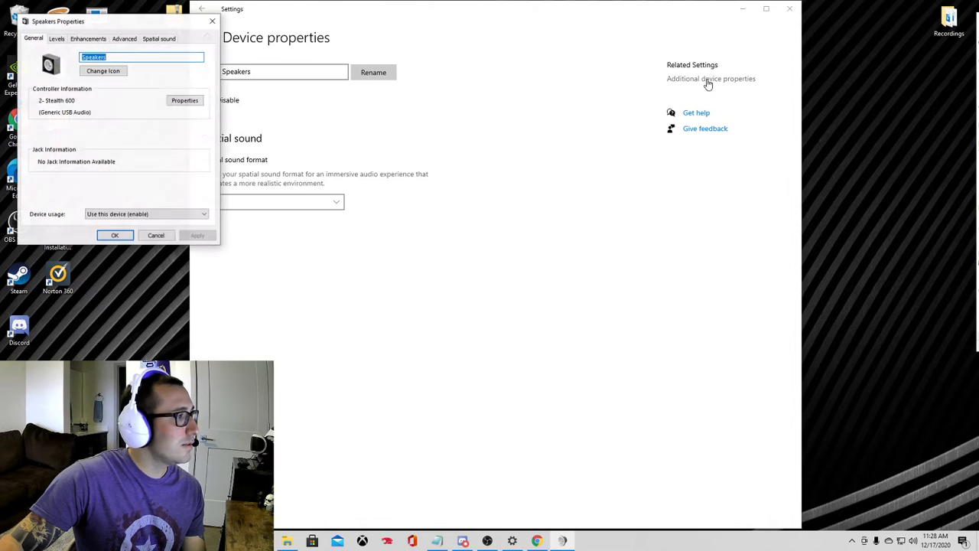
drag(138, 21, 510, 89)
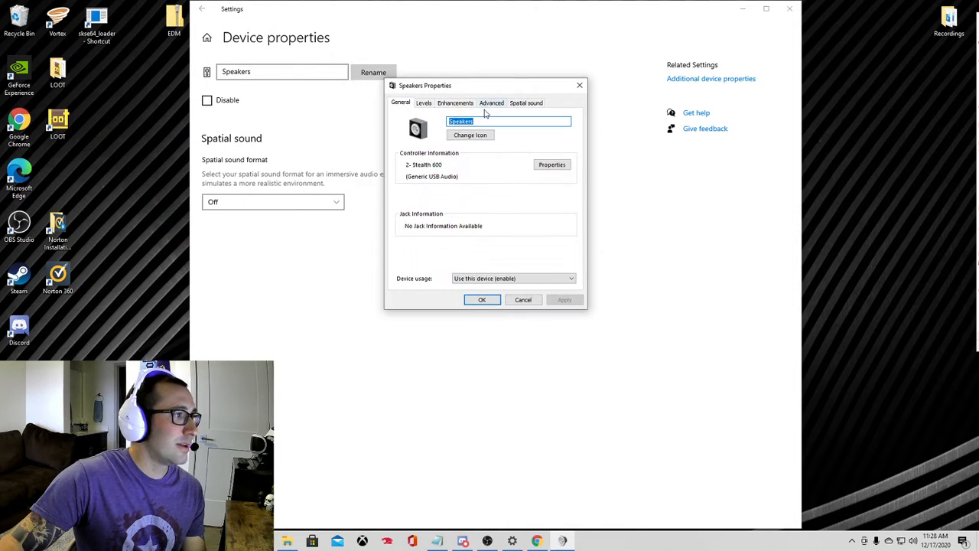
- Review the speakers' default format options for sample rate and bit depth, then close the properties and sound settings
click(491, 104)
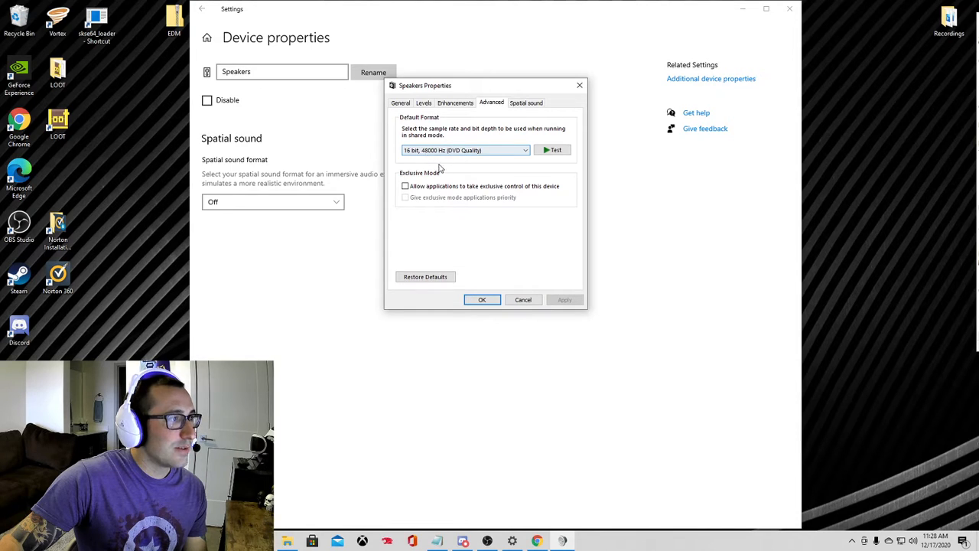
click(524, 151)
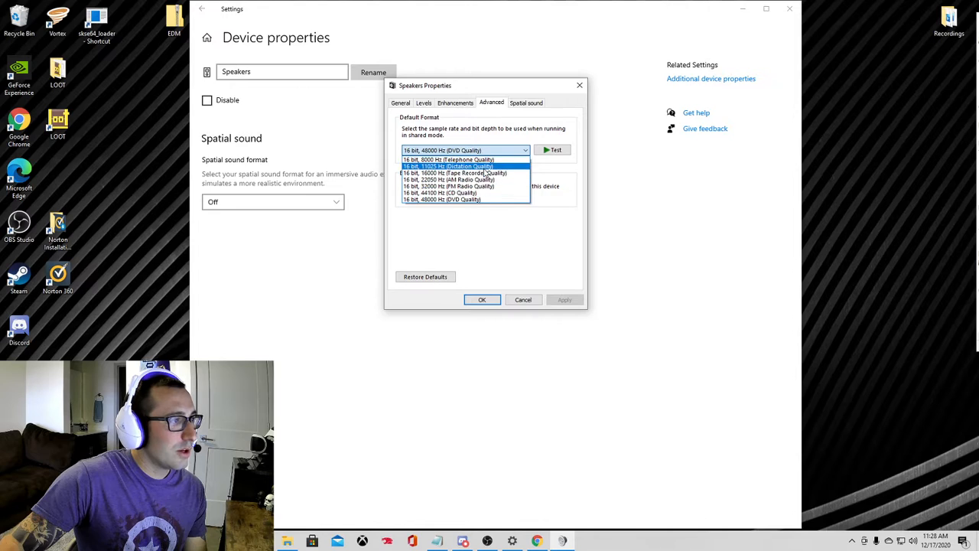
click(485, 221)
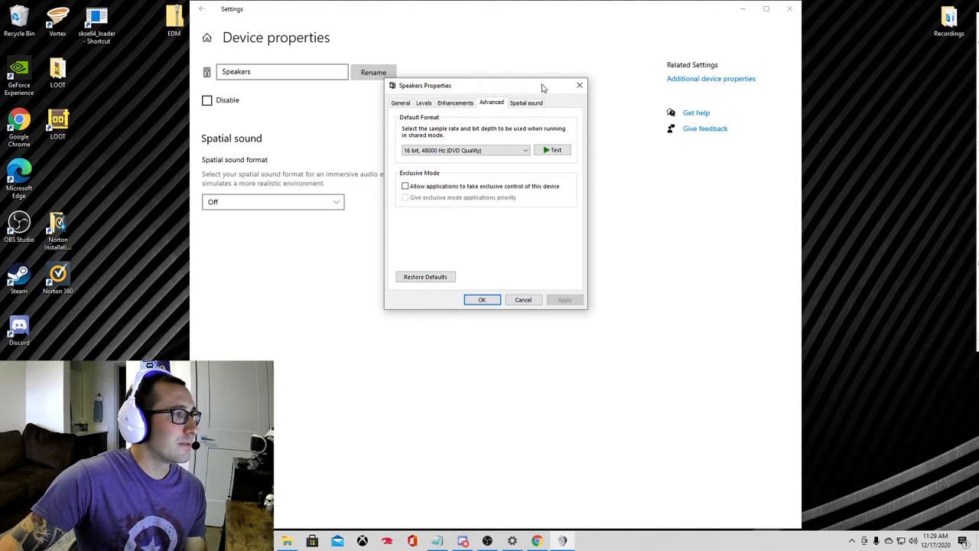
click(581, 87)
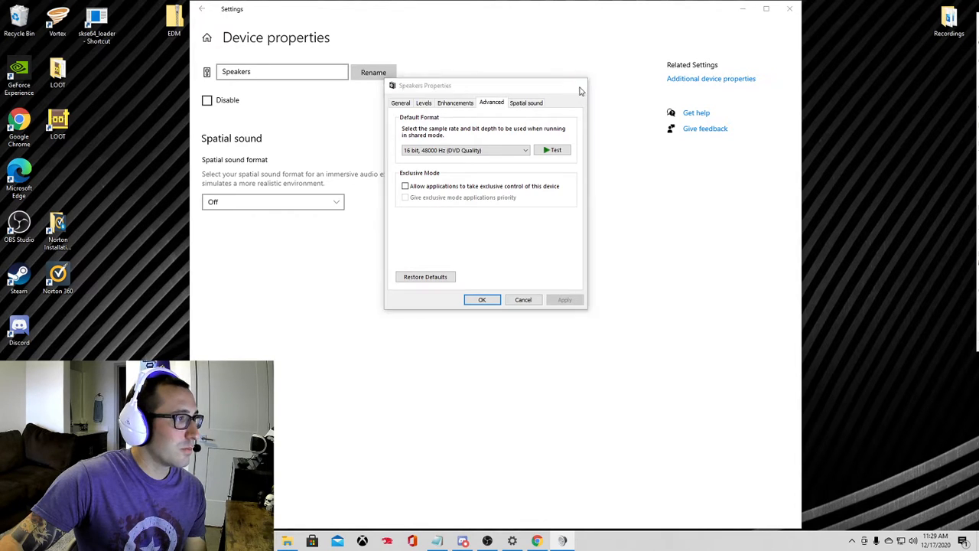
click(790, 9)
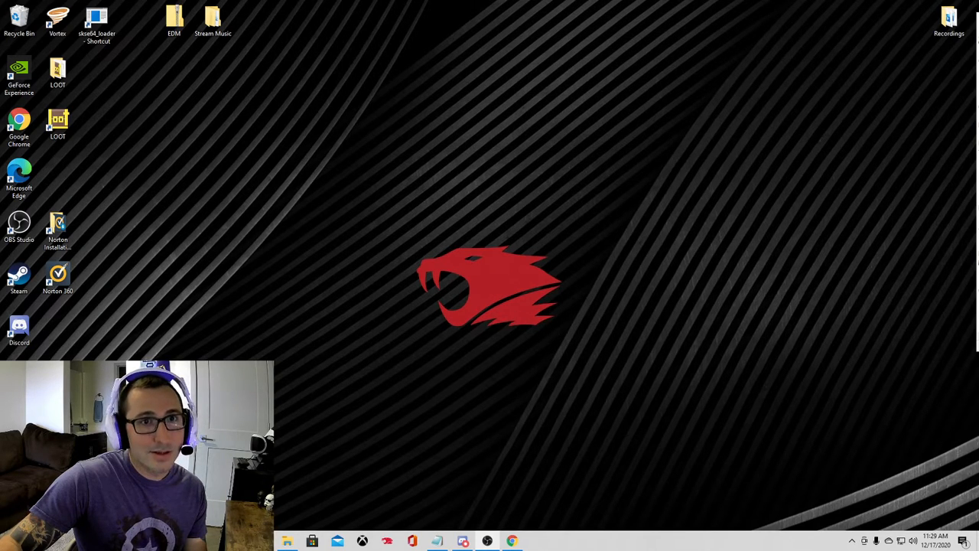
- Bring the OBS settings window into view, review its audio settings, and close it
drag(978, 125, 540, 60)
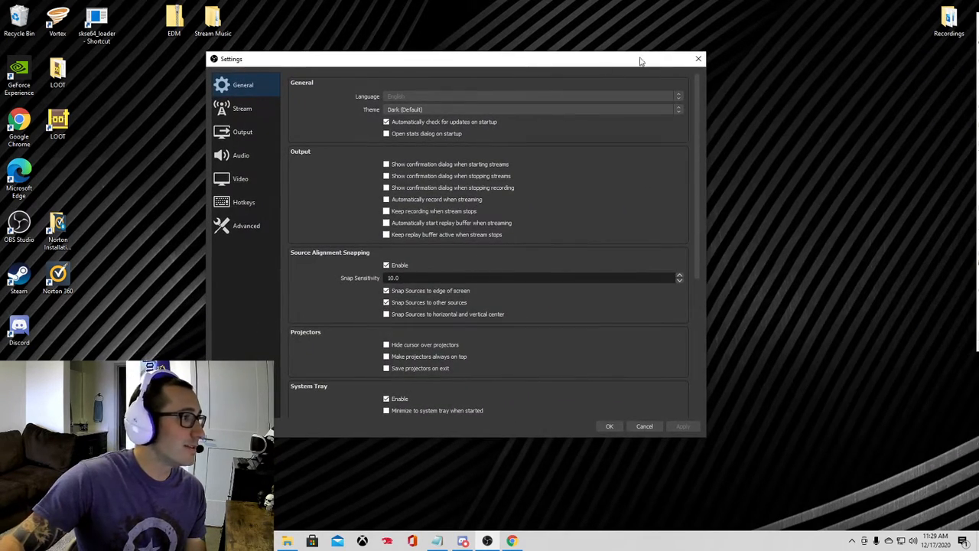
drag(478, 59, 278, 11)
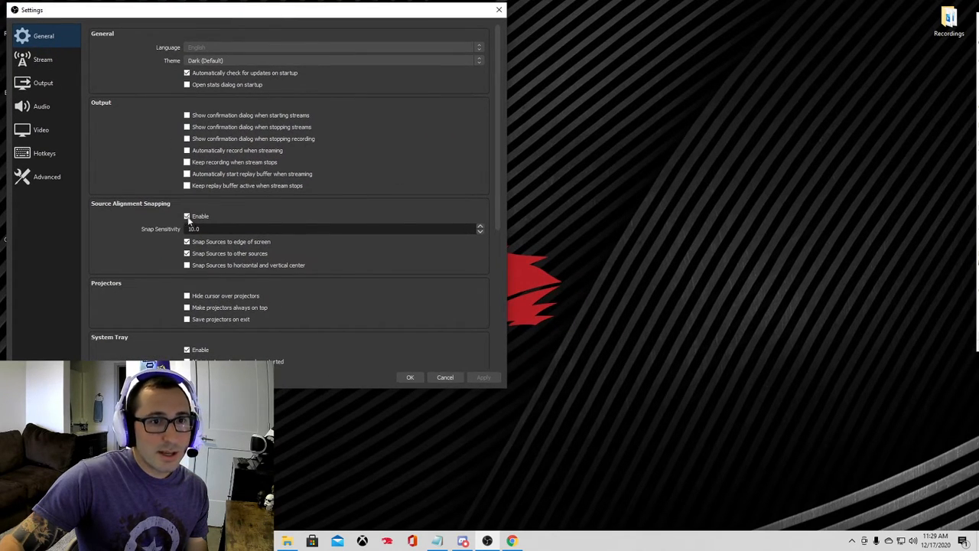
click(41, 107)
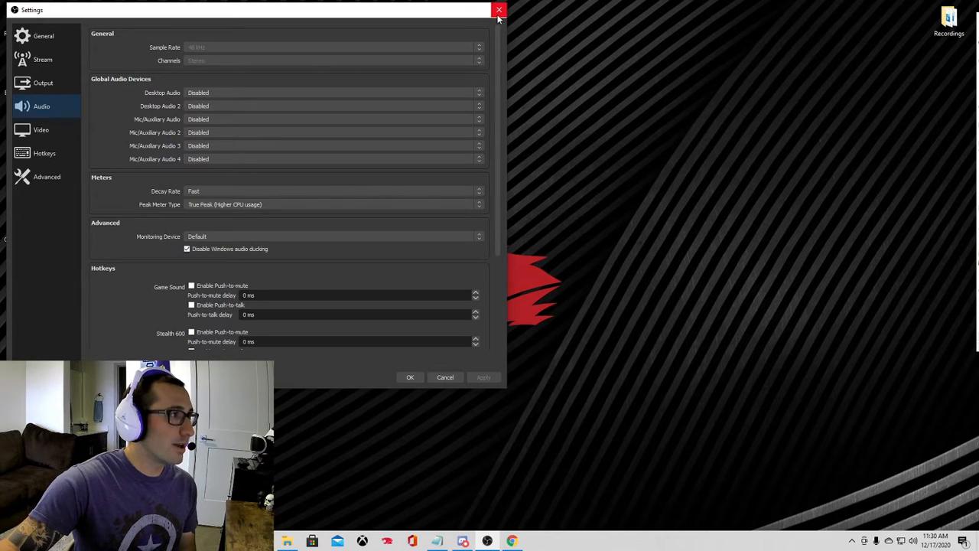
click(498, 14)
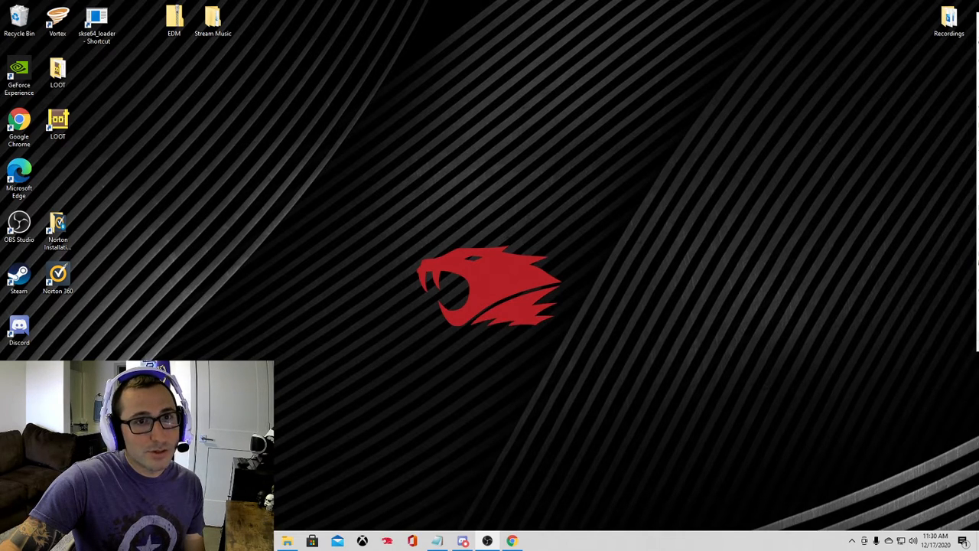
- Bring the Stealth 600 filters window into view and disable the Noise Sup, Noise Gate, EQ, Compressor and Limiter filters
drag(907, 37, 297, 12)
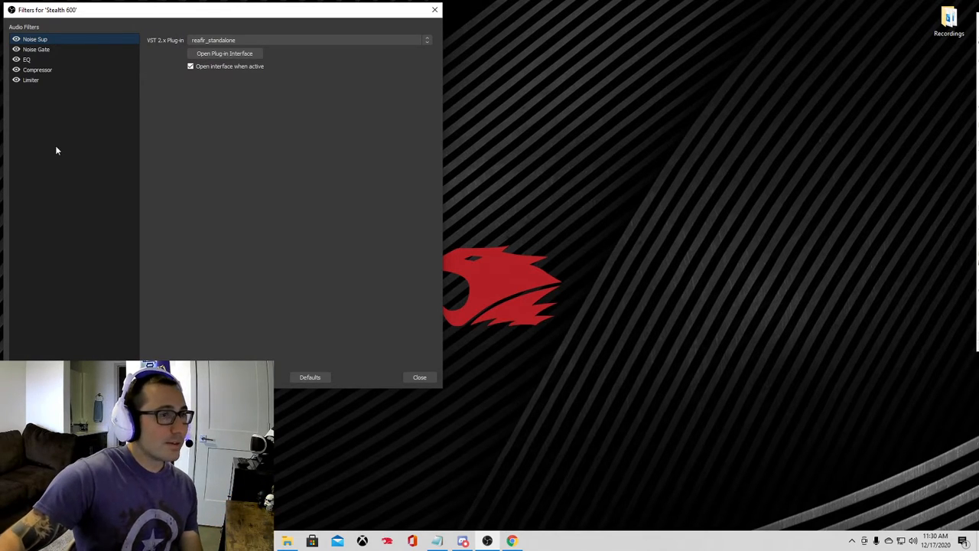
click(16, 39)
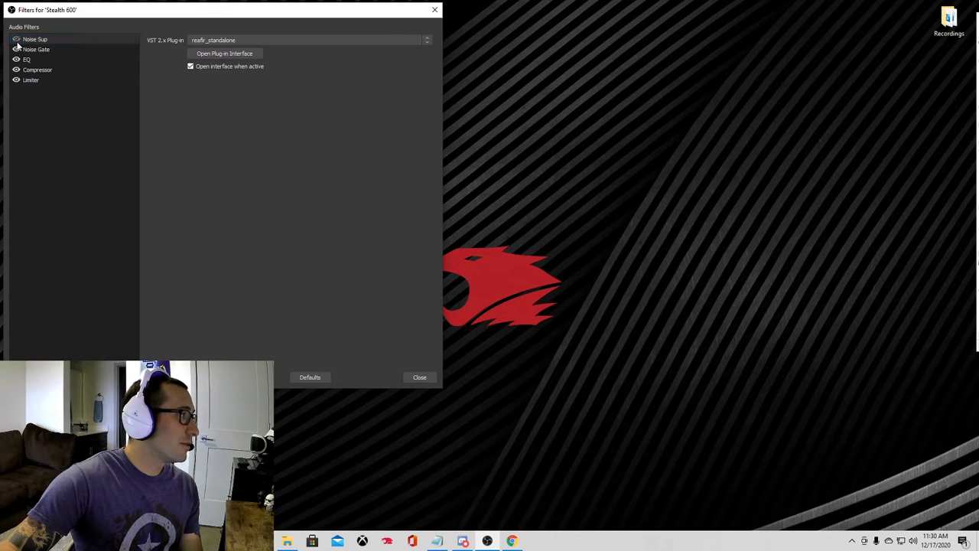
click(17, 49)
click(16, 59)
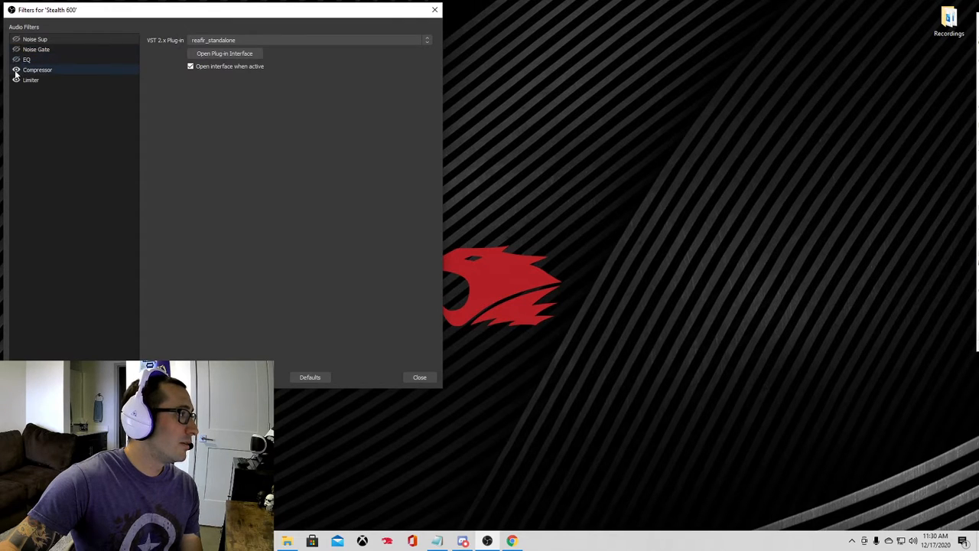
click(16, 69)
click(16, 80)
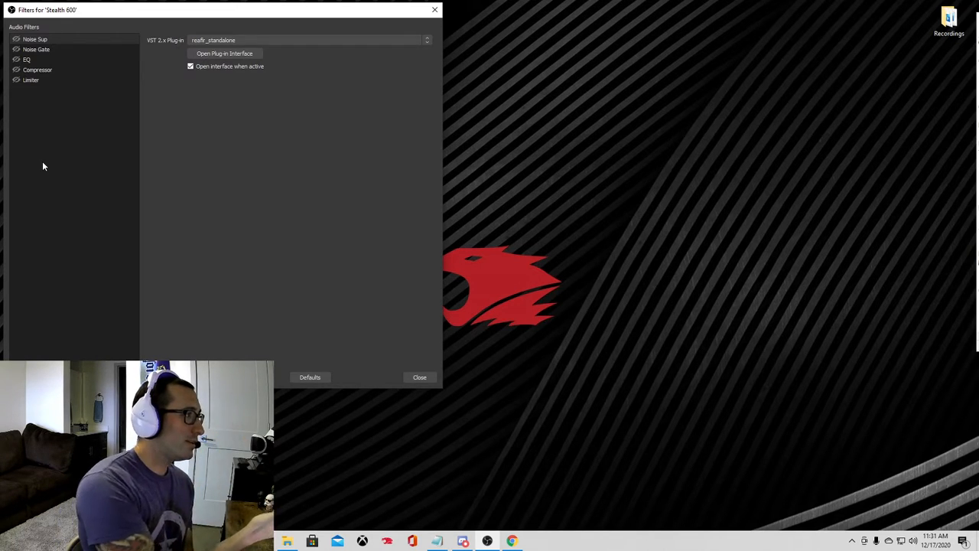
- Re-enable all five audio filters on the Stealth 600 microphone, from Noise Sup through Limiter
click(16, 39)
click(16, 49)
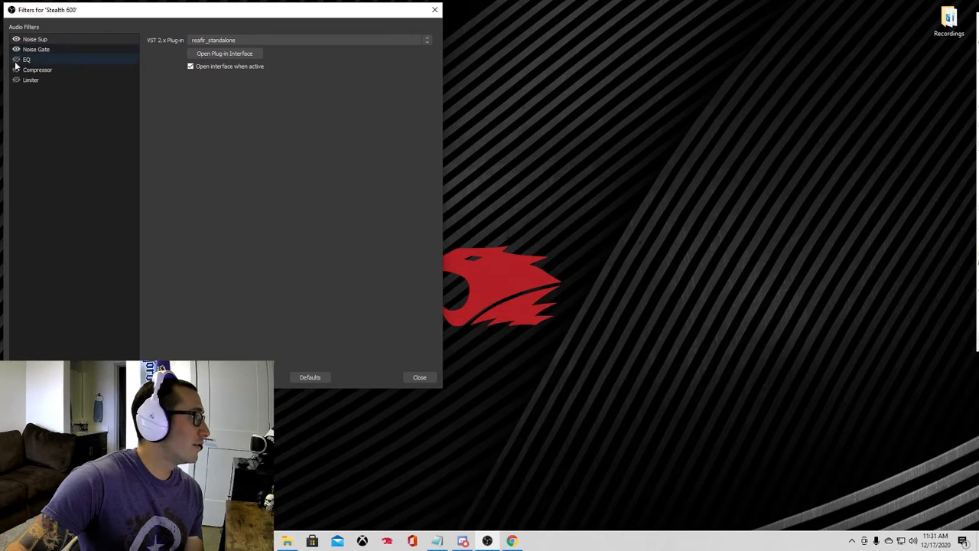
click(16, 59)
click(16, 69)
click(16, 80)
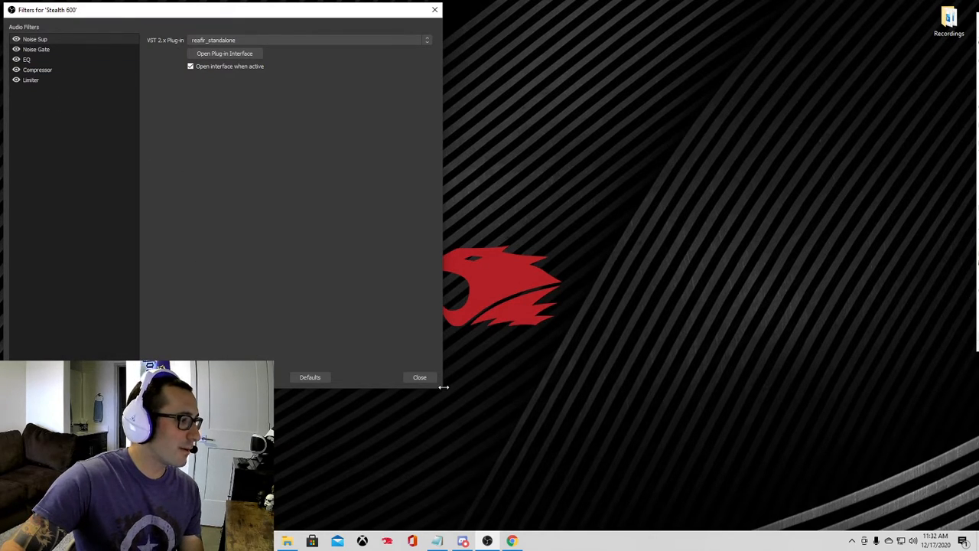
- Enlarge the filters window, set the Noise Sup filter's ReaFir plug-in mode to Subtract, and close its interface
drag(443, 387, 965, 532)
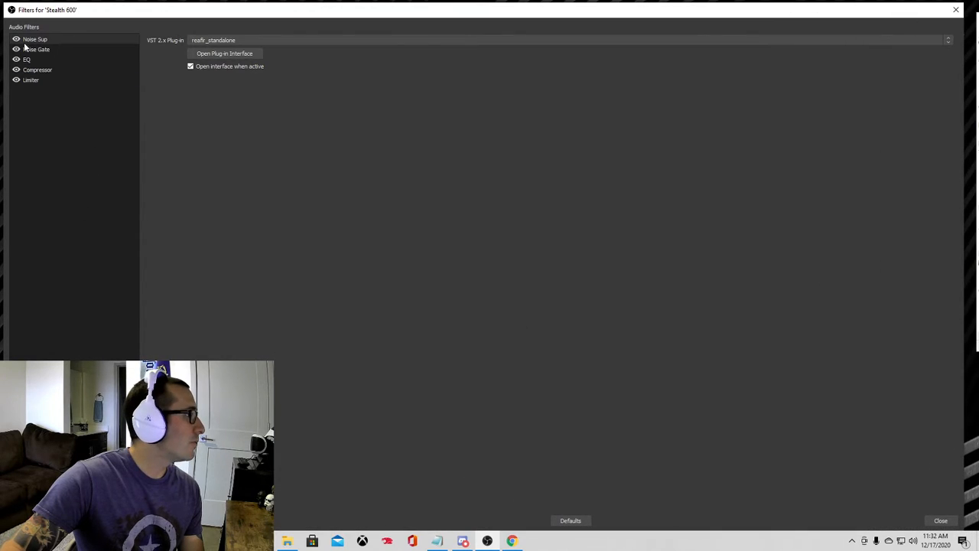
click(220, 55)
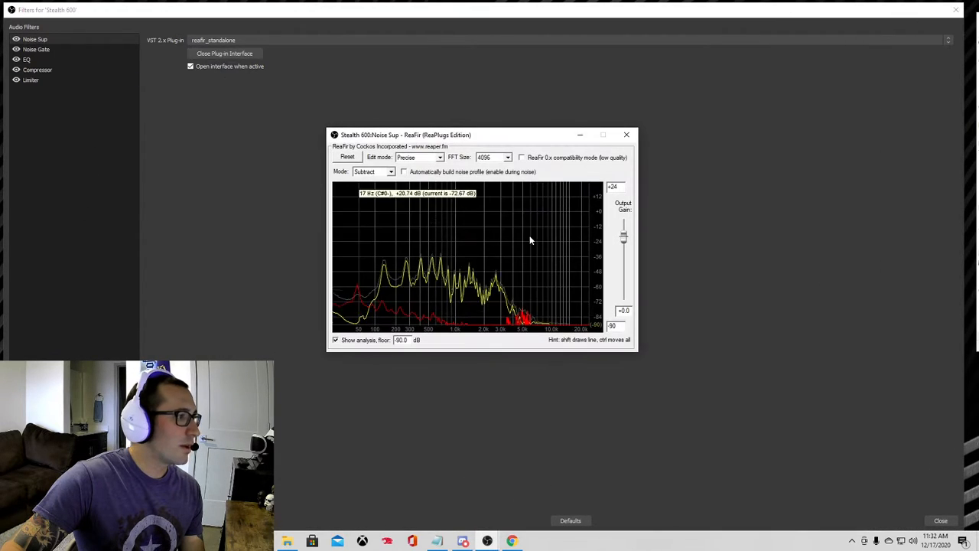
click(392, 172)
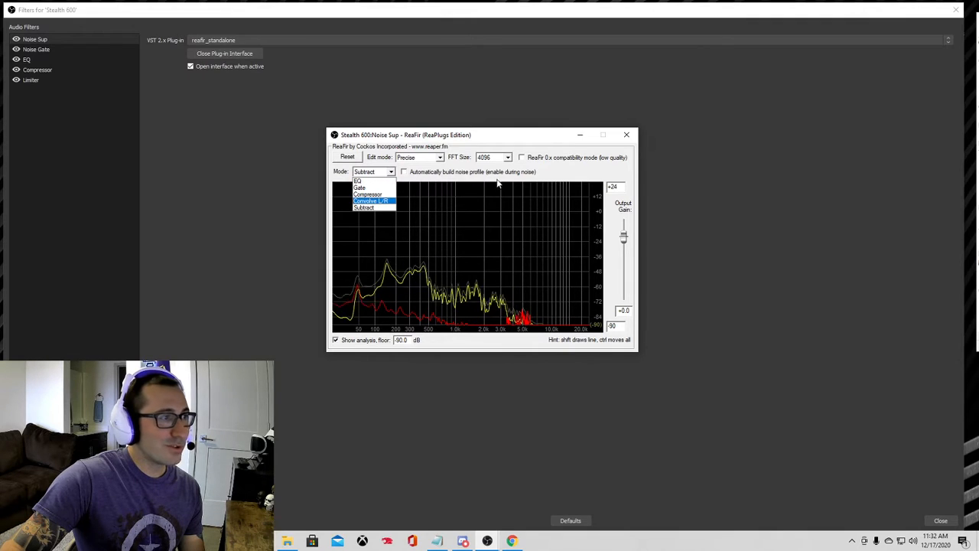
click(365, 207)
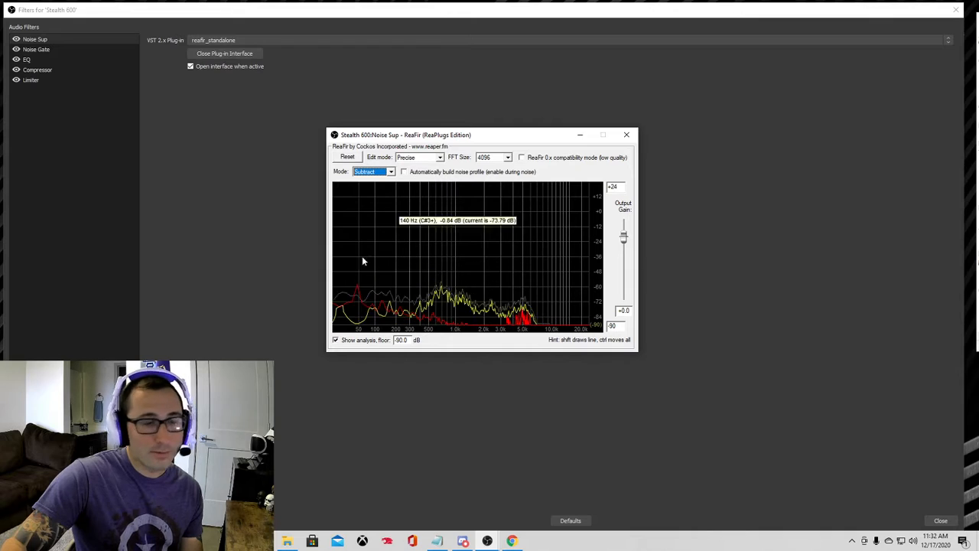
click(335, 339)
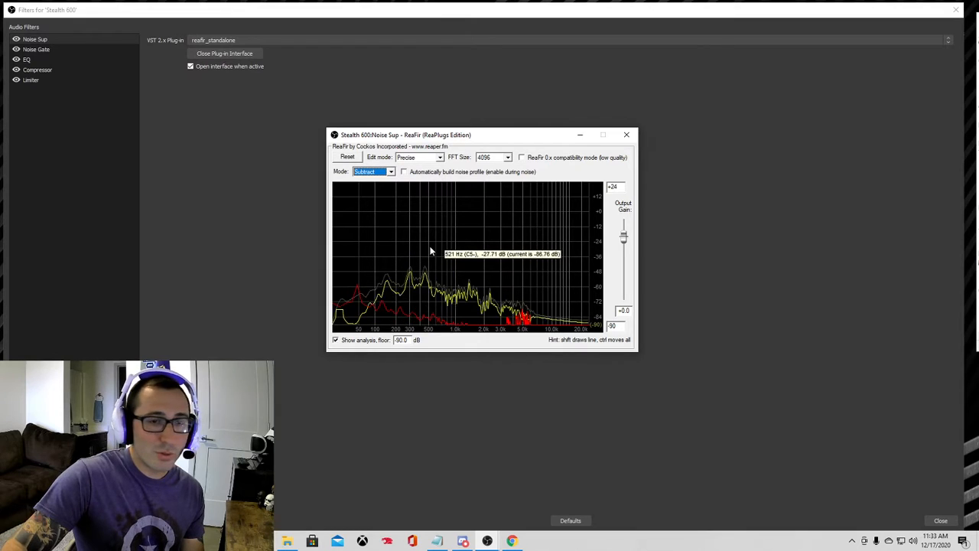
click(628, 136)
- Open the Noise Gate filter's ReaGate interface, review its envelope, detector and output settings, and close it
click(43, 50)
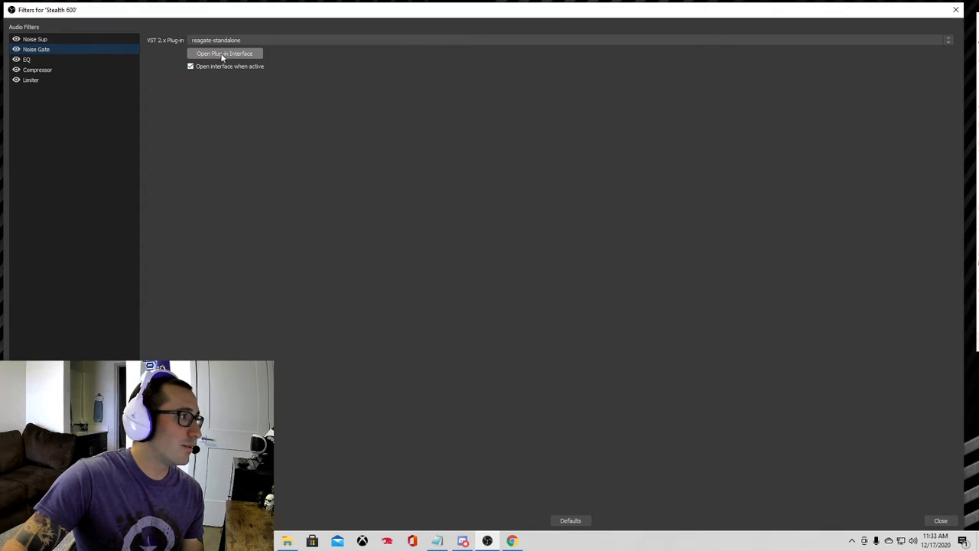
click(222, 54)
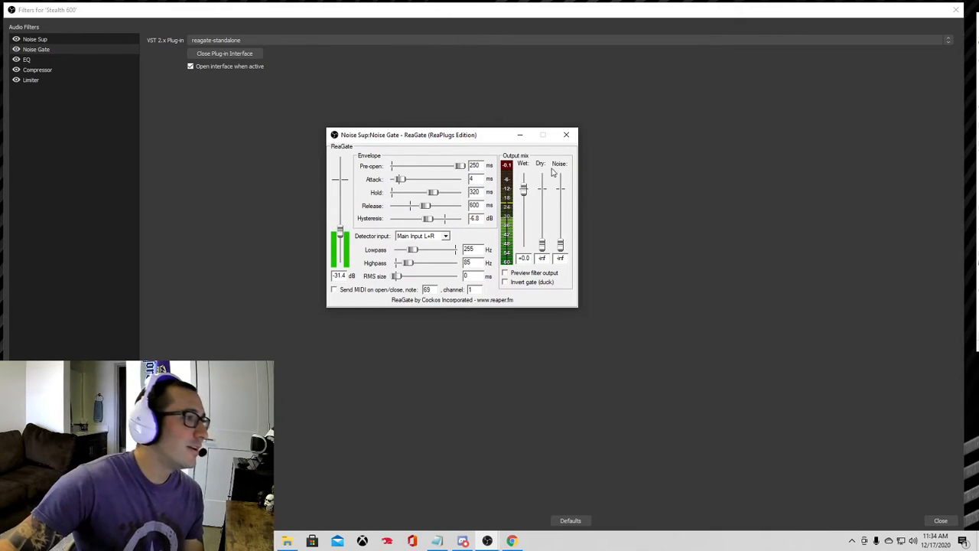
click(566, 135)
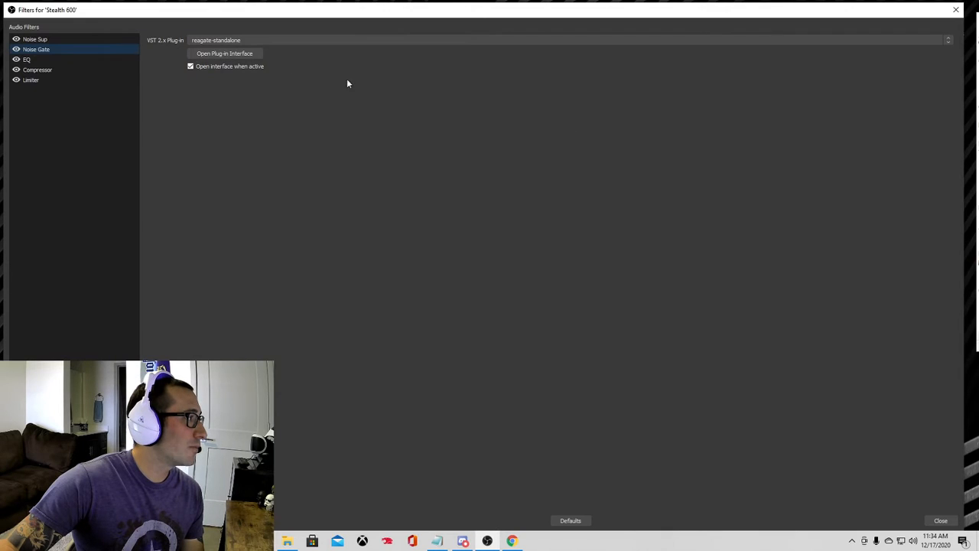
- Open the EQ filter's ReaEQ interface and inspect the high-pass and high-shelf points on the curve
click(29, 60)
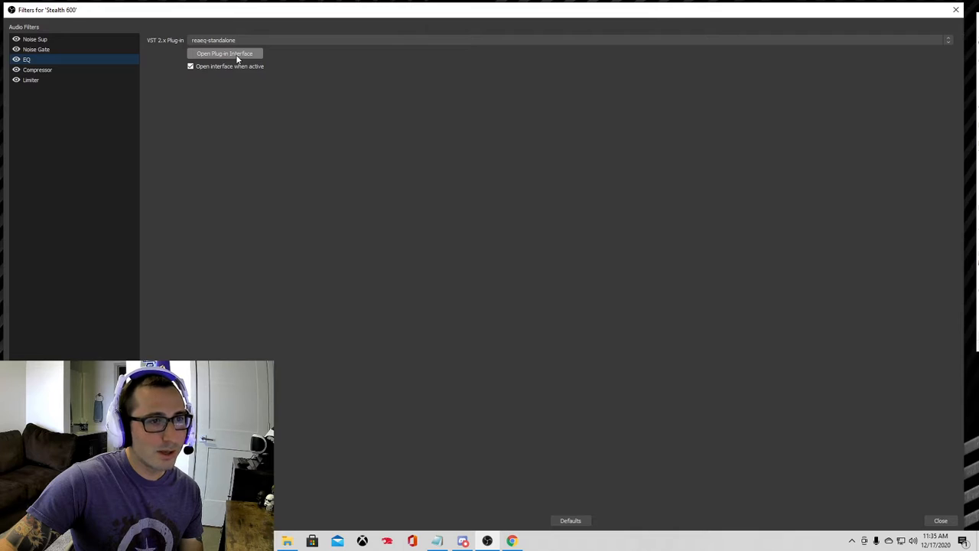
click(237, 57)
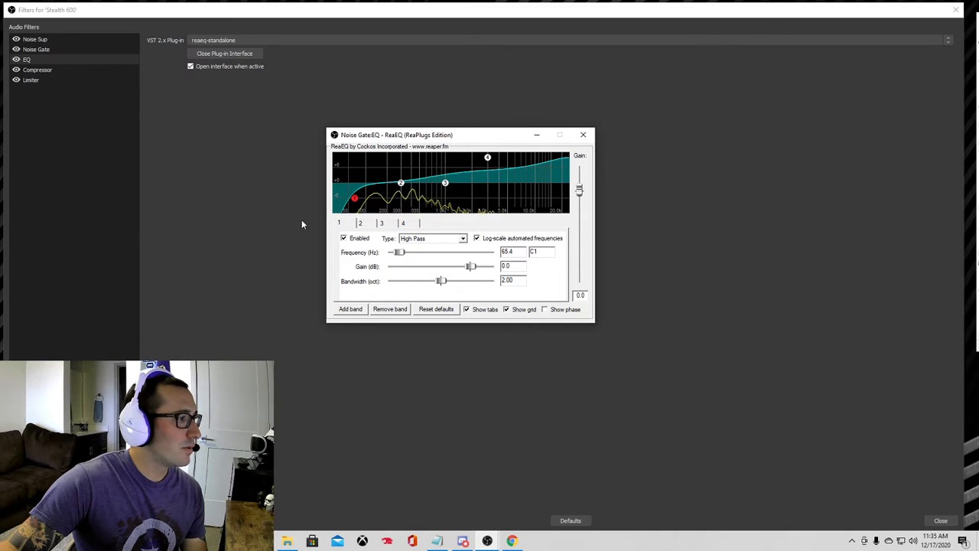
mouse_move(356, 201)
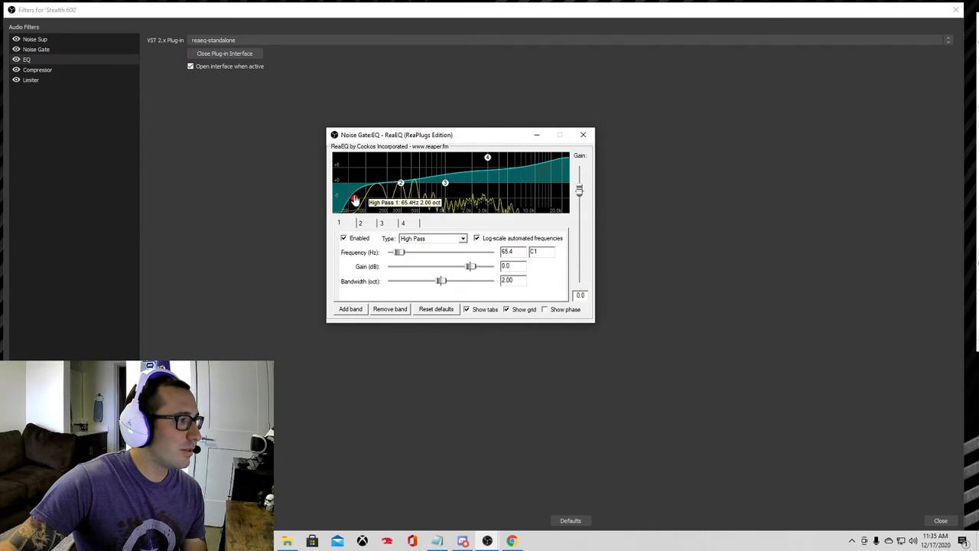
mouse_move(487, 159)
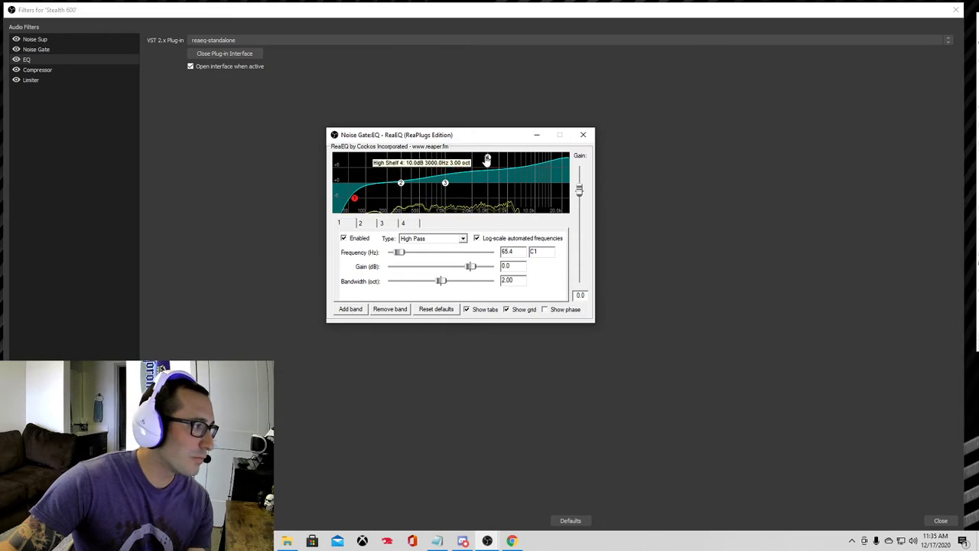
- Review the type, frequency, gain and bandwidth settings of ReaEQ bands 1 and 4, and close the EQ interface
click(343, 224)
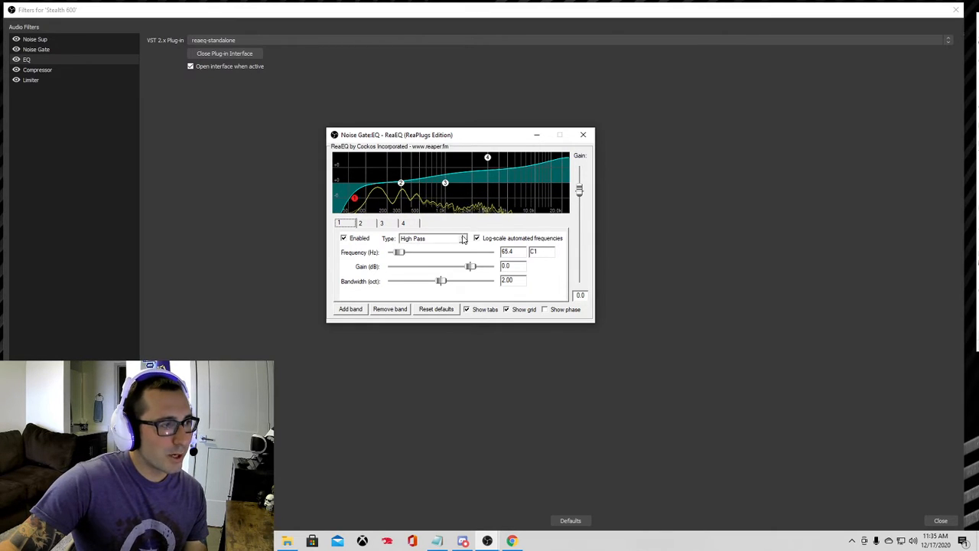
click(463, 240)
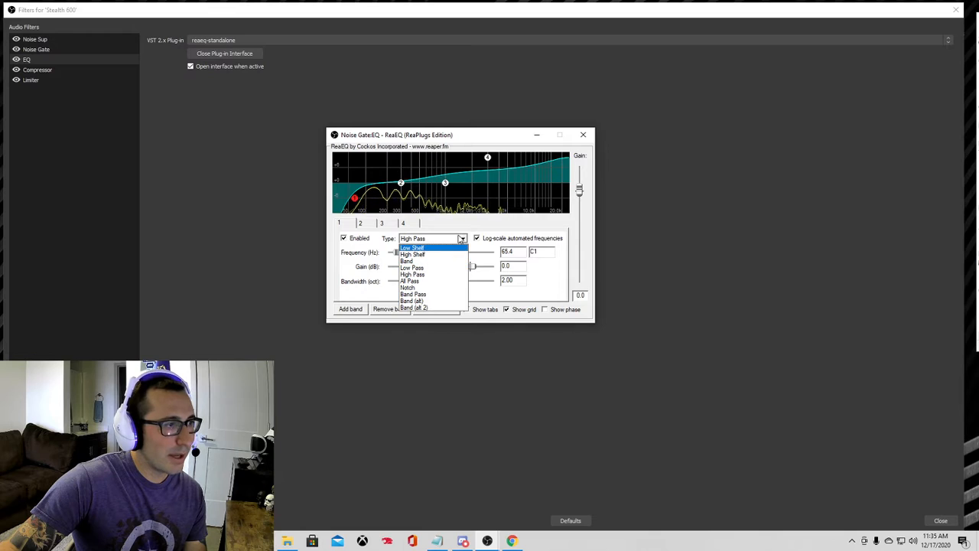
click(463, 240)
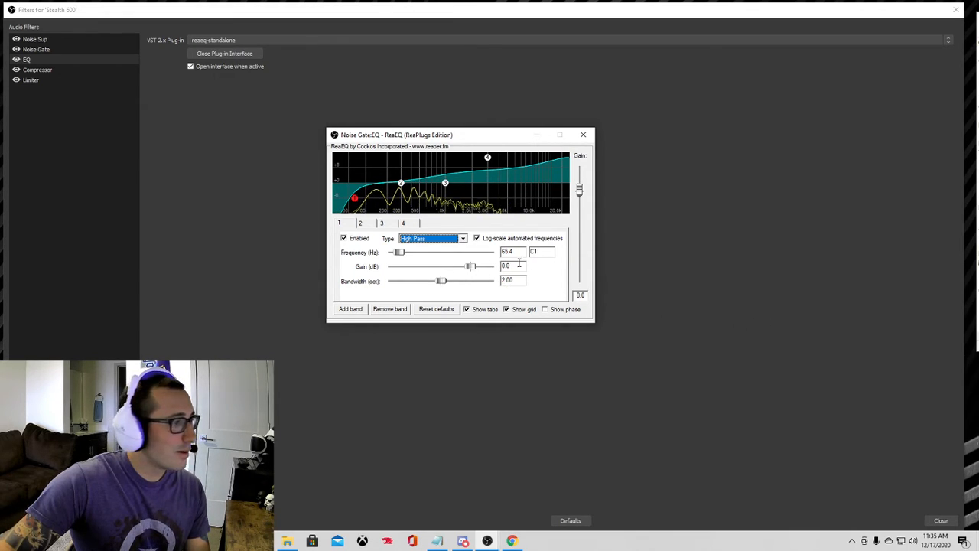
click(409, 224)
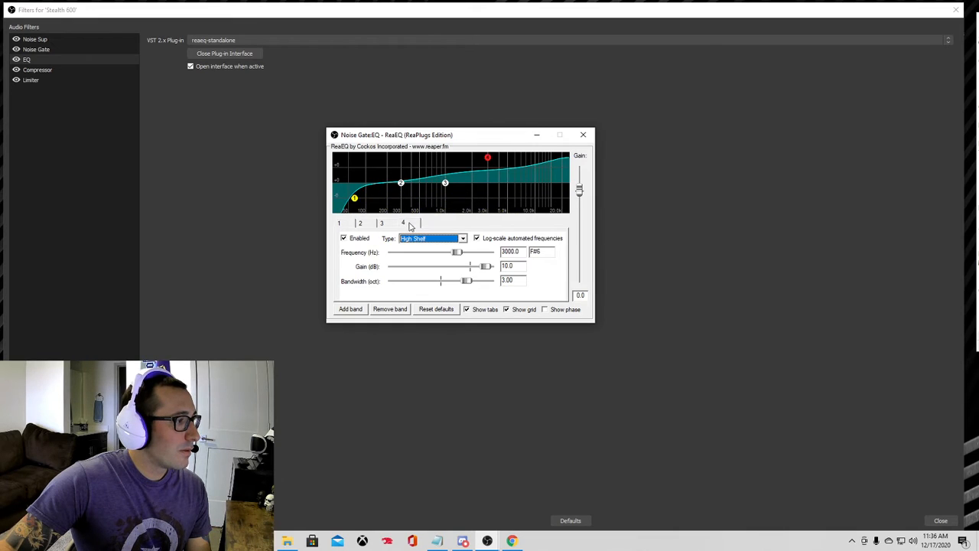
click(340, 223)
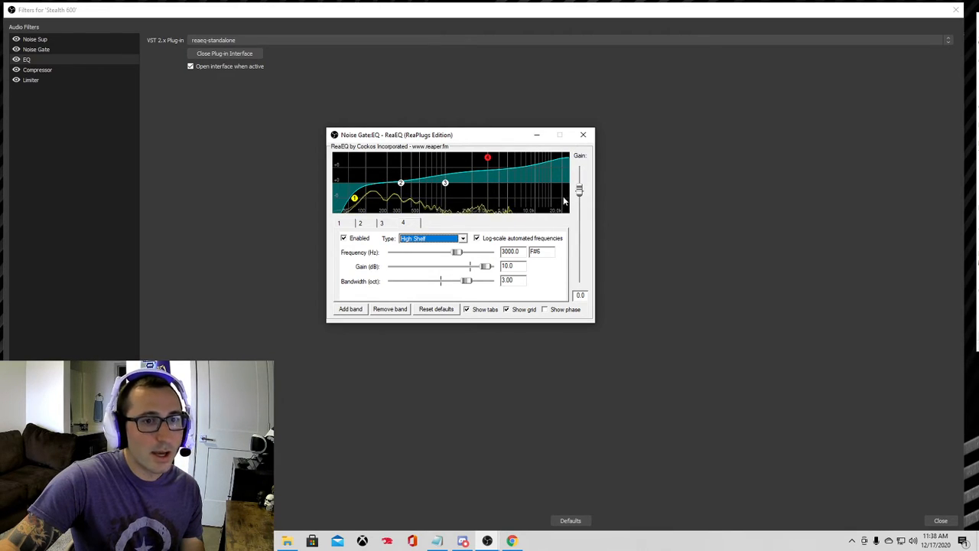
click(584, 136)
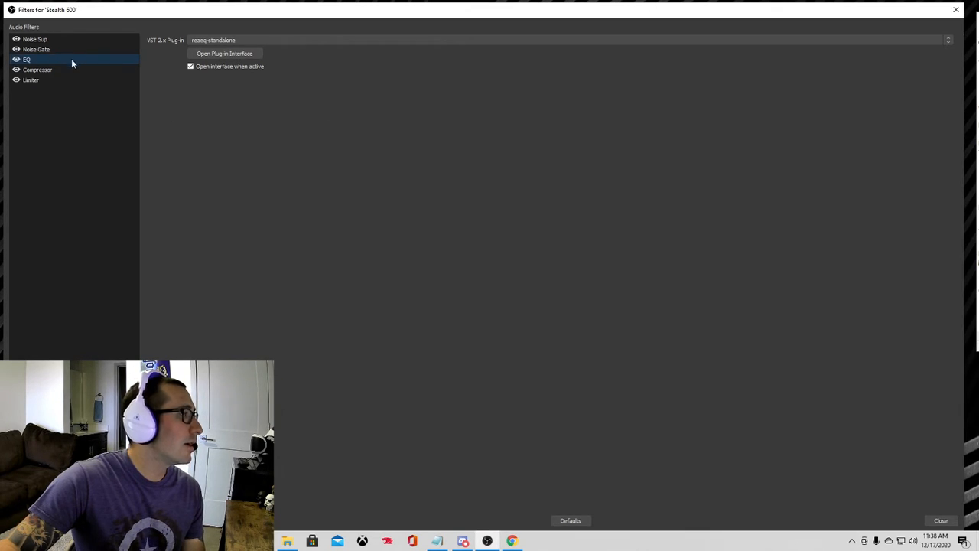
- Open the Compressor filter's ReaXcomp interface, review the settings of bands 1 and 4, and close it
click(51, 69)
click(218, 54)
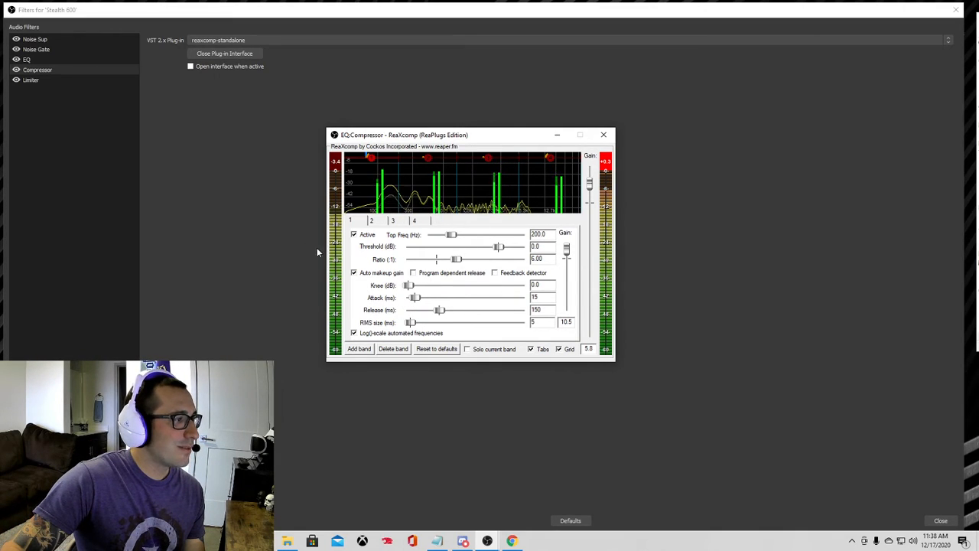
click(415, 221)
click(356, 222)
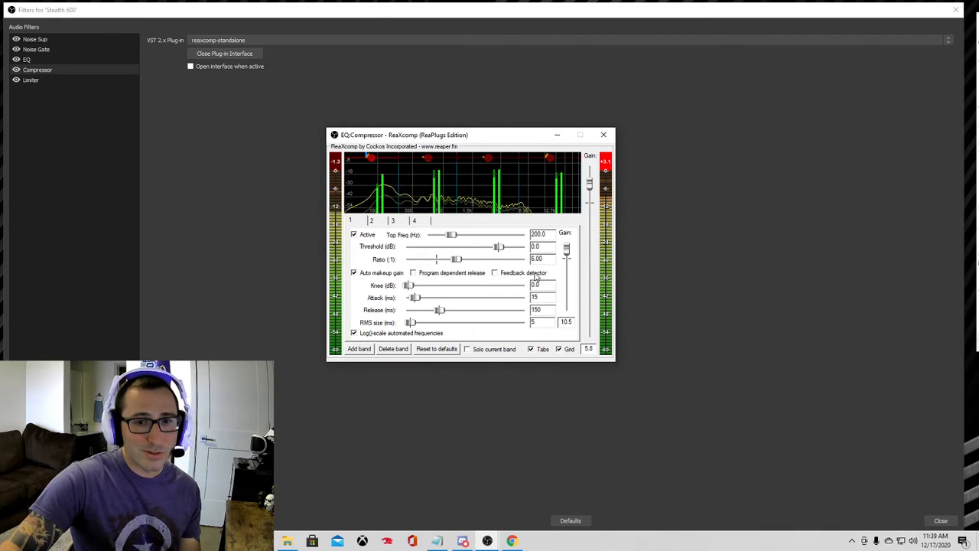
click(604, 135)
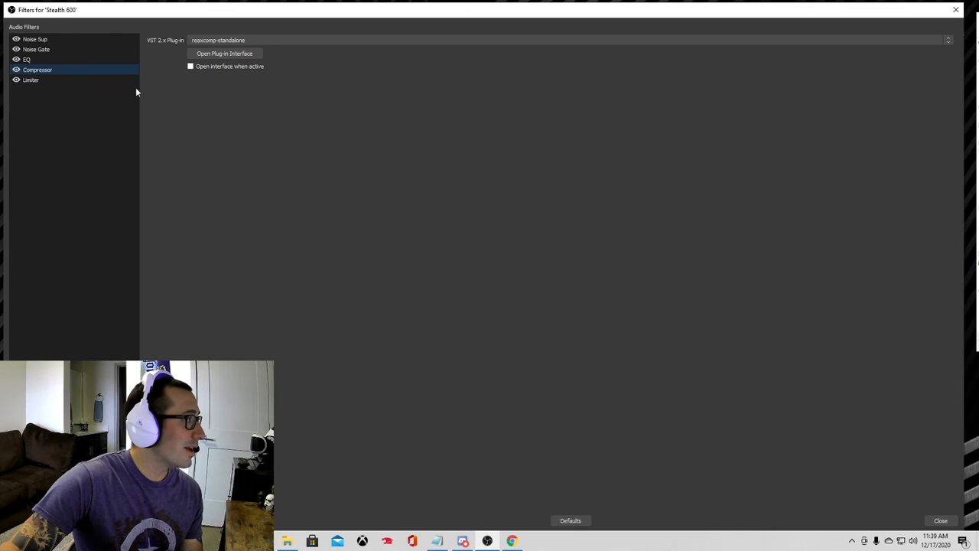
- Review the Limiter filter's threshold and release settings, and close the Stealth 600 filters window
click(35, 80)
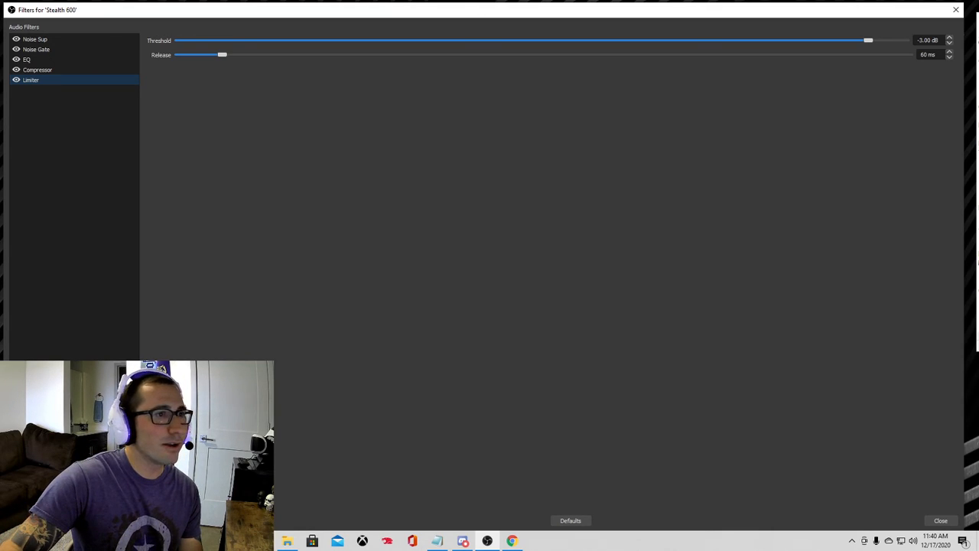
click(954, 10)
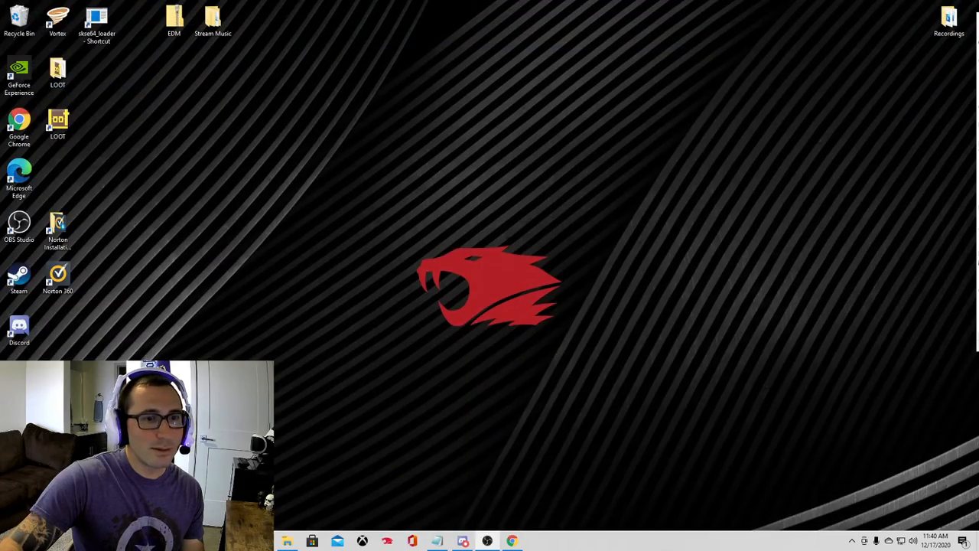